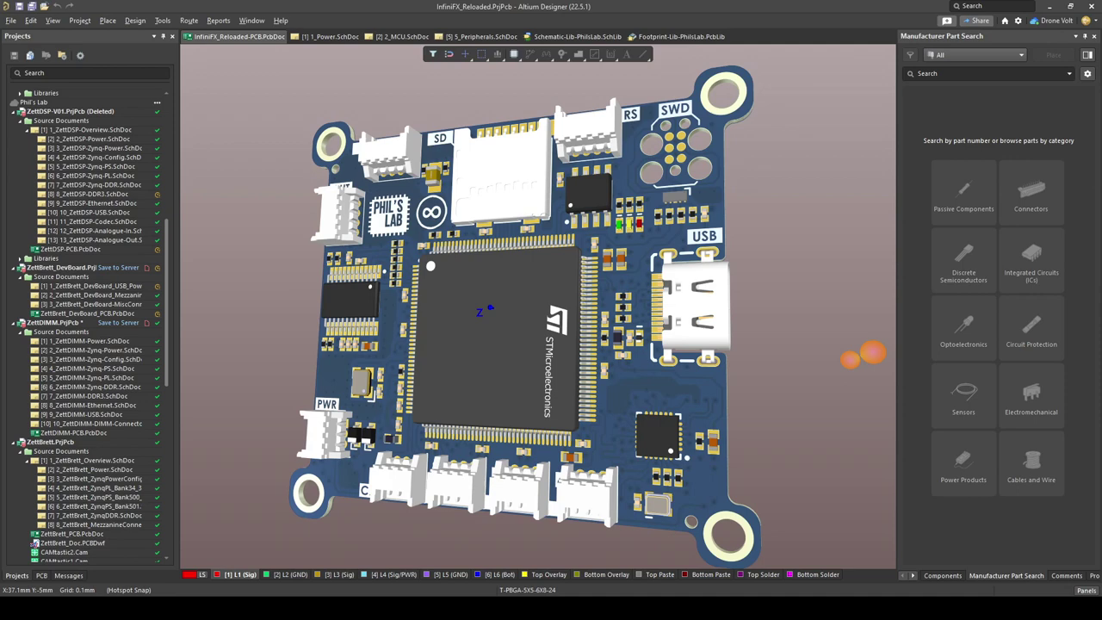
Examine the populated board in 3D from both sides and the D0008A example board layout in the op-amp datasheet.
{"action": "right_click_drag", "start_coordinate": [689, 351], "coordinate": [659, 341]}
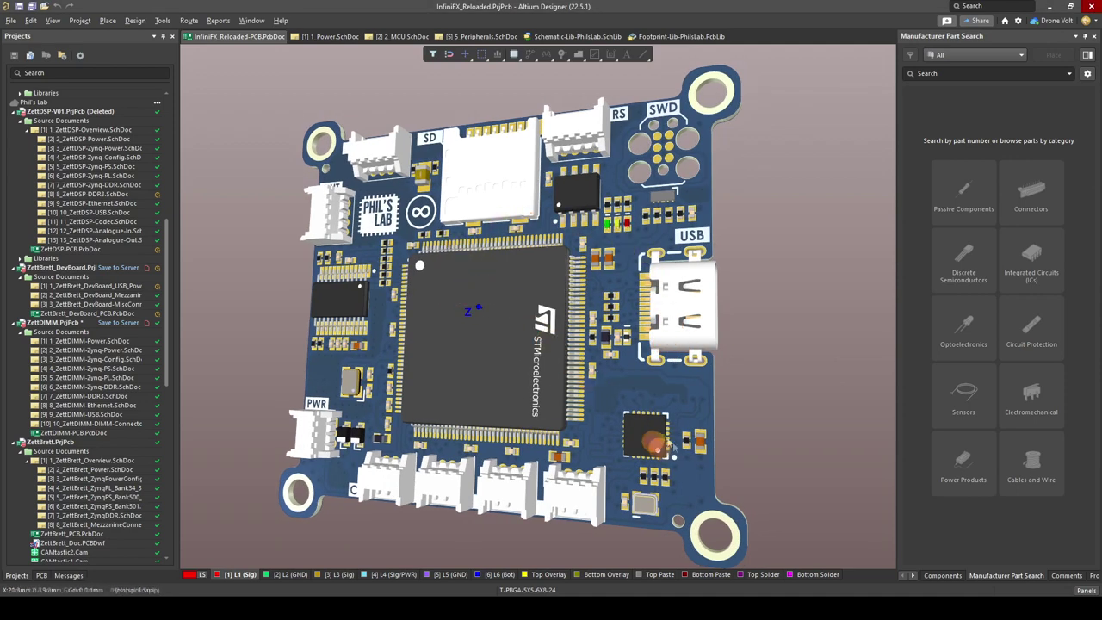
{"action": "scroll", "coordinate": [680, 445], "scroll_direction": "up", "scroll_amount": 3, "text": "ctrl"}
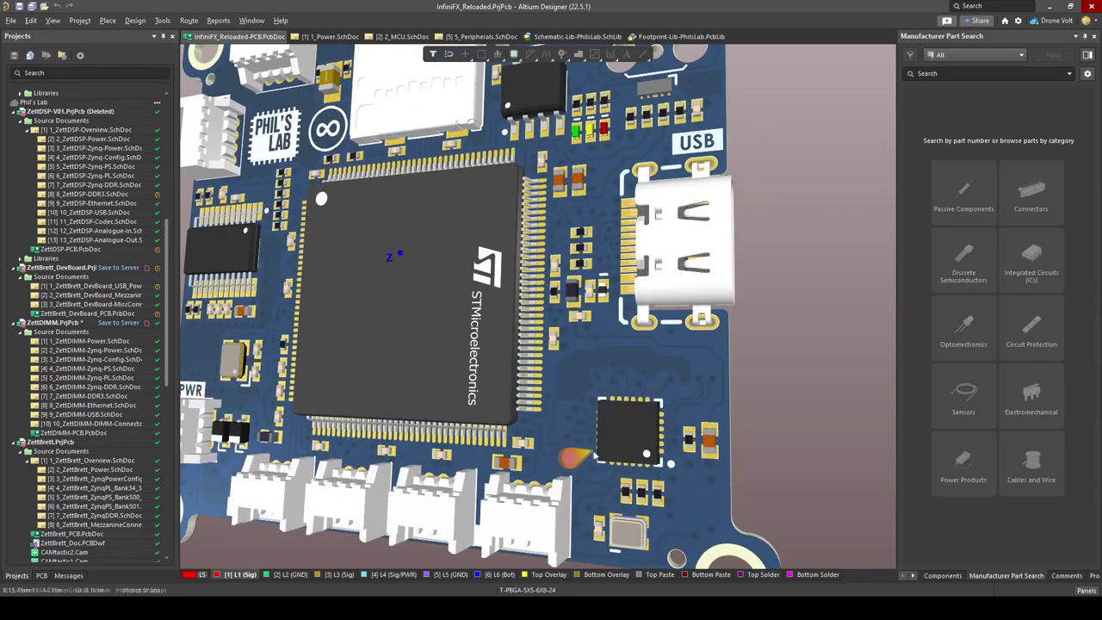
{"action": "scroll", "coordinate": [551, 250], "scroll_direction": "up", "scroll_amount": 5}
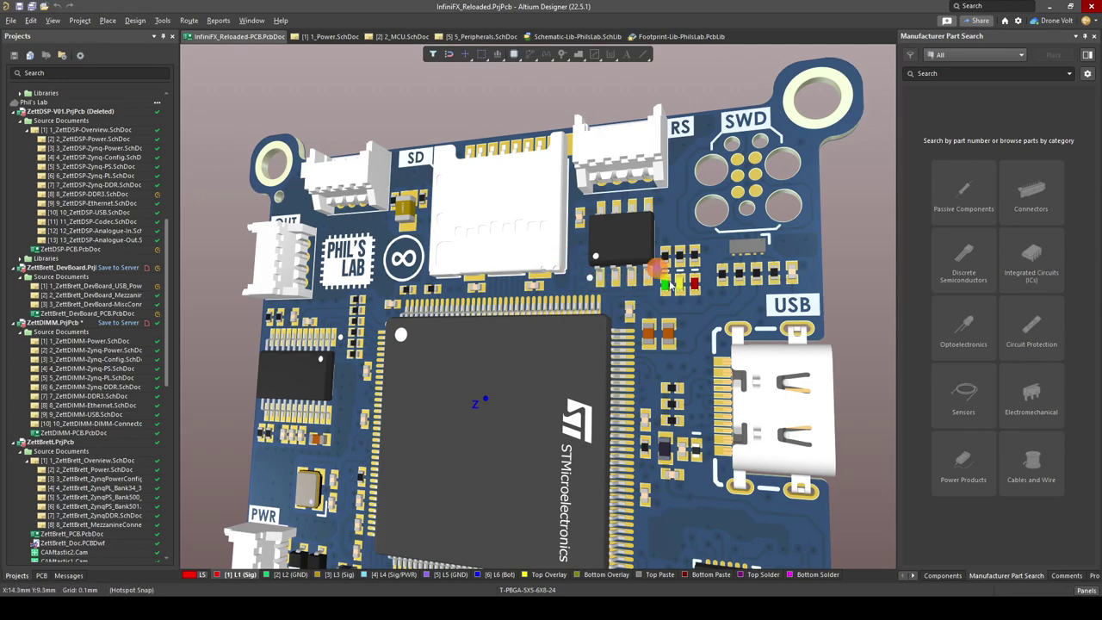
{"action": "left_click", "coordinate": [764, 384]}
{"action": "key", "text": "v"}
{"action": "key", "text": "b"}
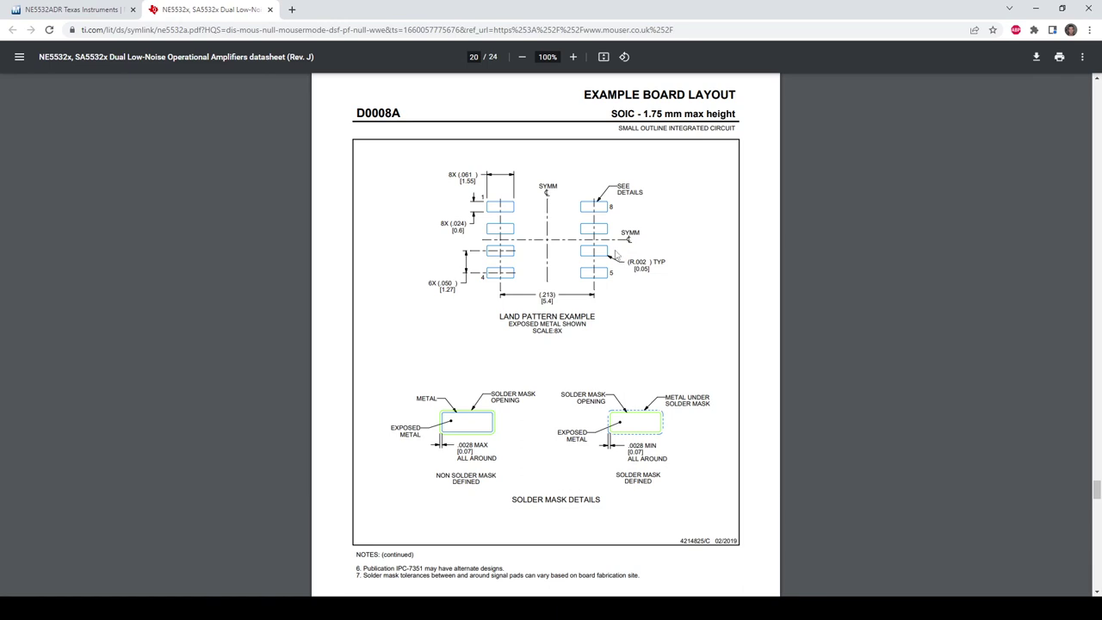
{"action": "scroll", "coordinate": [659, 439], "scroll_direction": "up", "scroll_amount": 7}
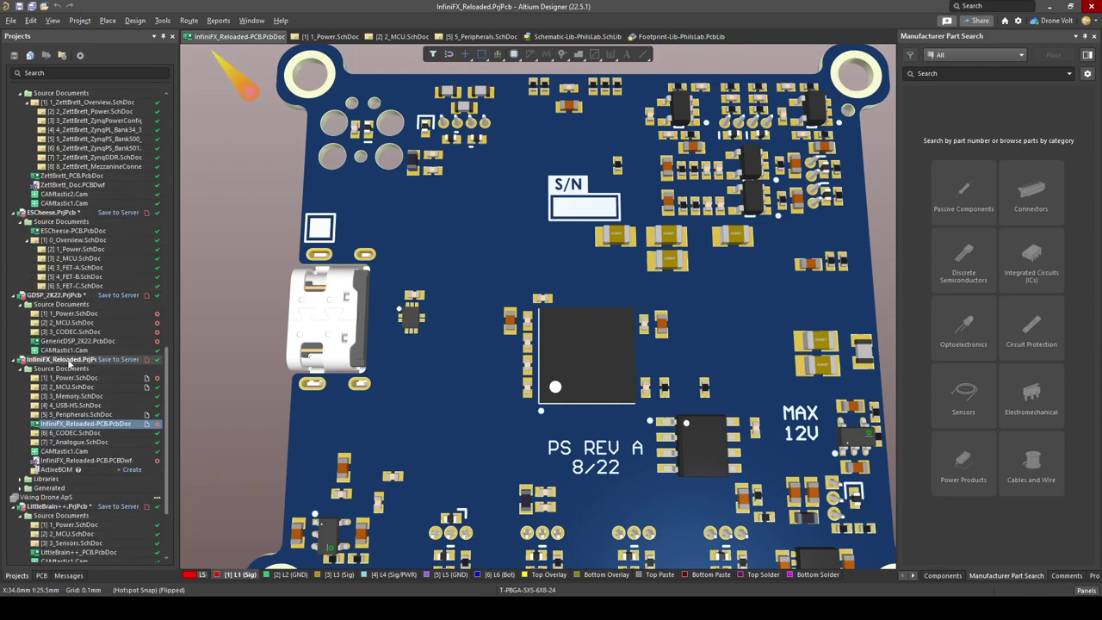
{"action": "right_click", "coordinate": [69, 363]}
{"action": "mouse_move", "coordinate": [130, 383]}
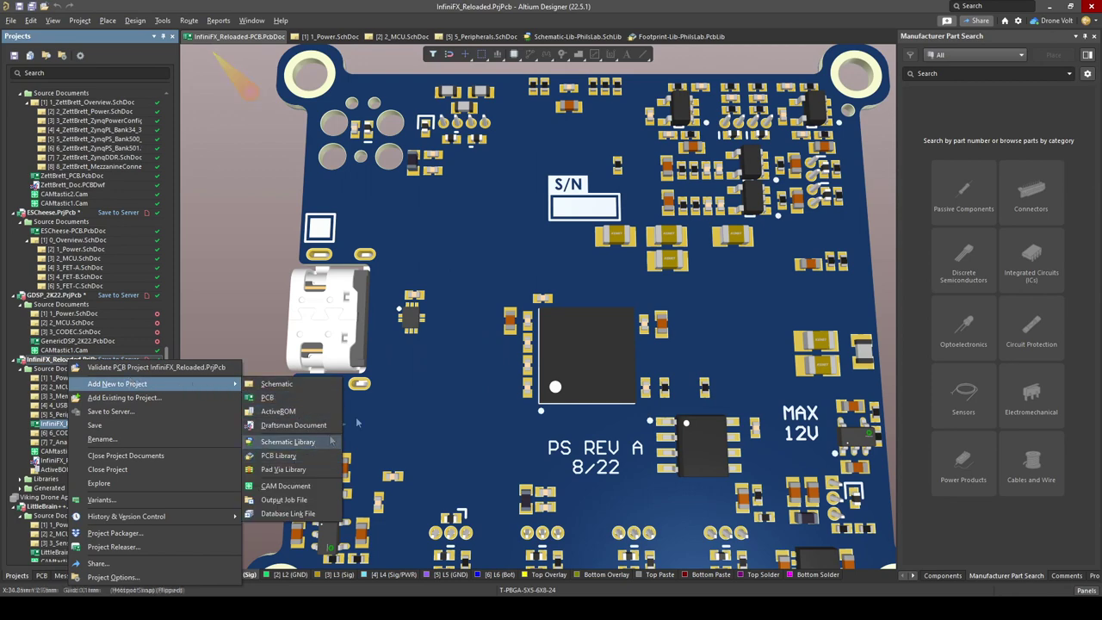
Open the Footprint-Lib-PhilsLab.PcbLib library and start the IPC Compliant Footprint Wizard, proceeding to the component type selection.
{"action": "left_click", "coordinate": [686, 37]}
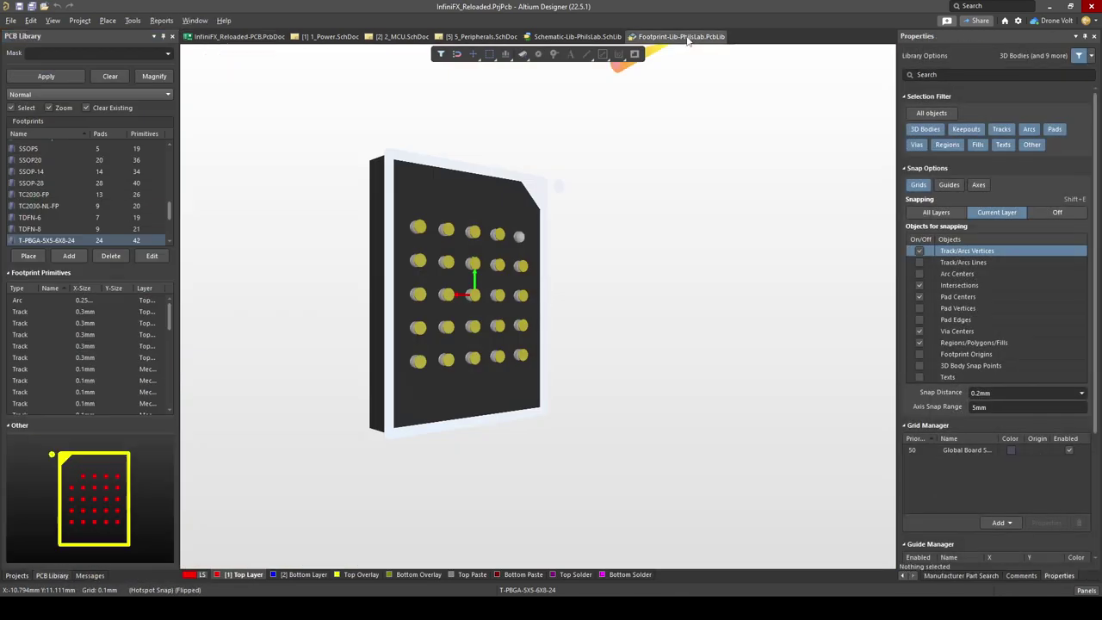
{"action": "left_click", "coordinate": [132, 22]}
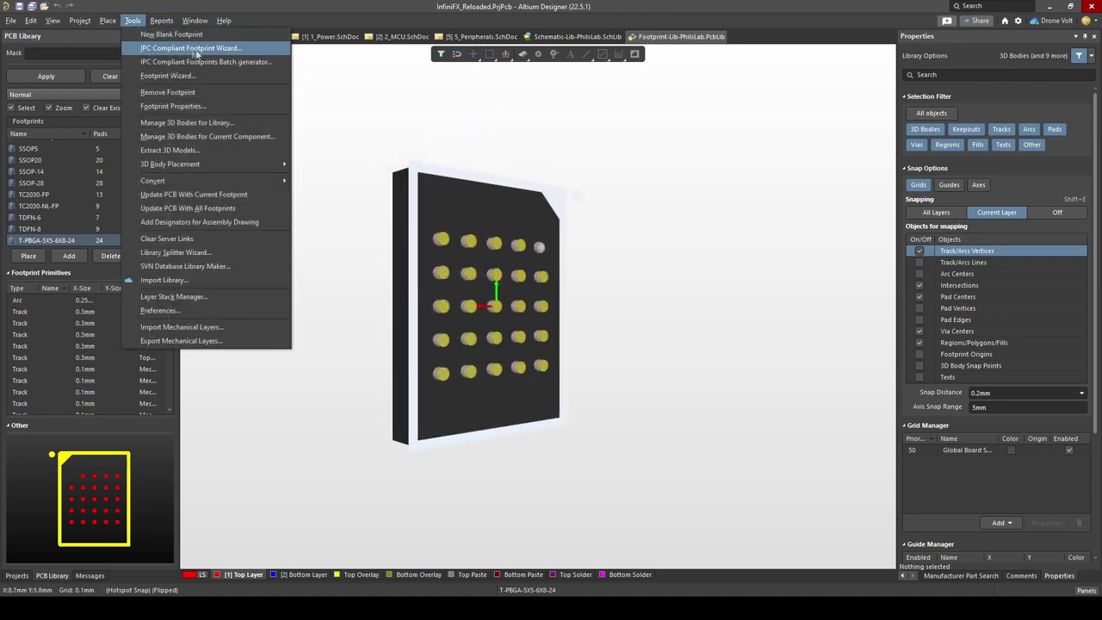
{"action": "left_click", "coordinate": [248, 47]}
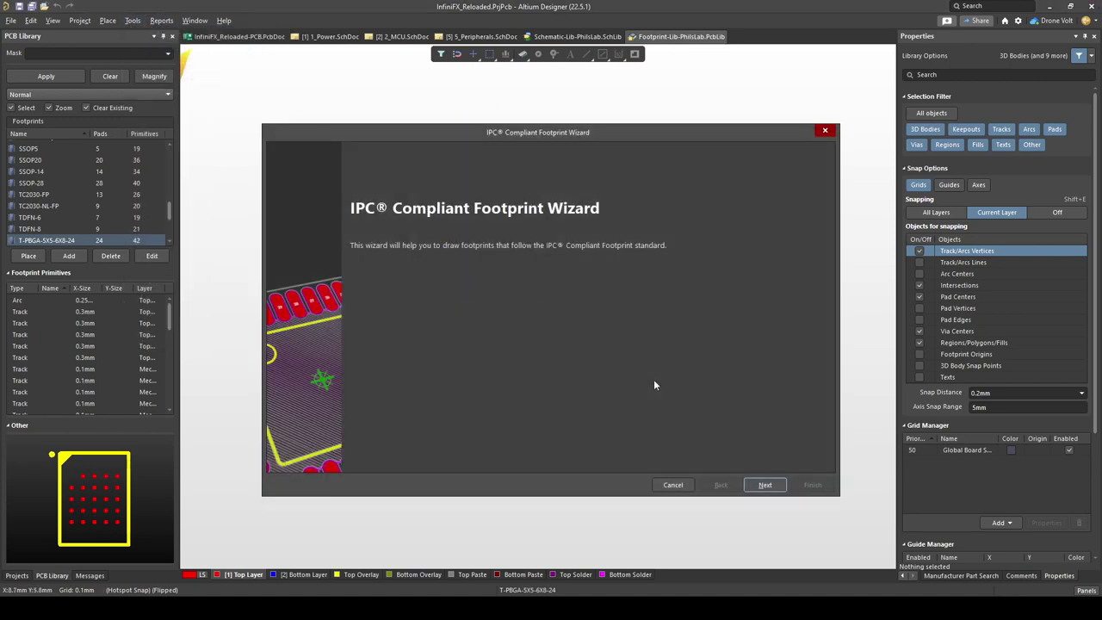
{"action": "left_click", "coordinate": [764, 485]}
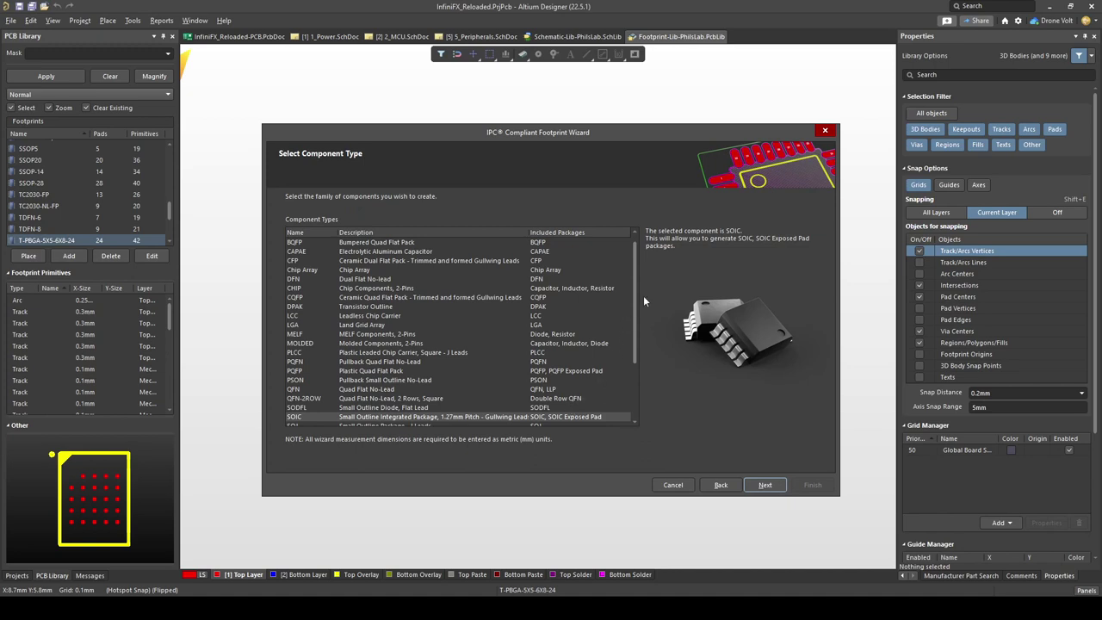
Review the component families, proceed with SOIC, and enable the STEP model preview.
{"action": "left_click_drag", "start_coordinate": [636, 299], "coordinate": [628, 363]}
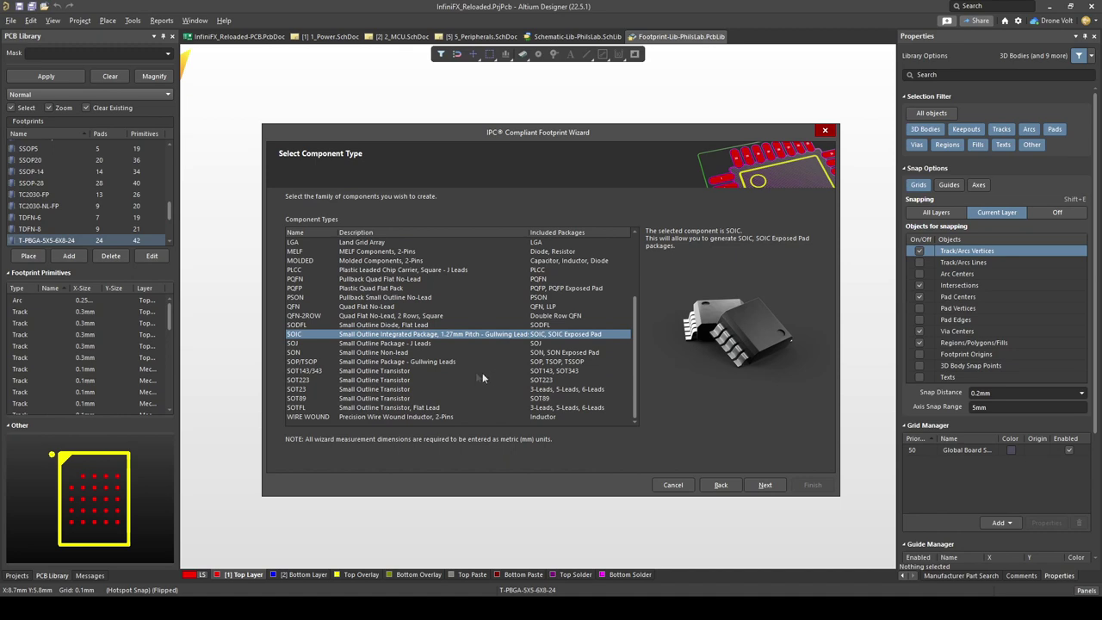
{"action": "scroll", "coordinate": [477, 373], "scroll_direction": "up", "scroll_amount": 2}
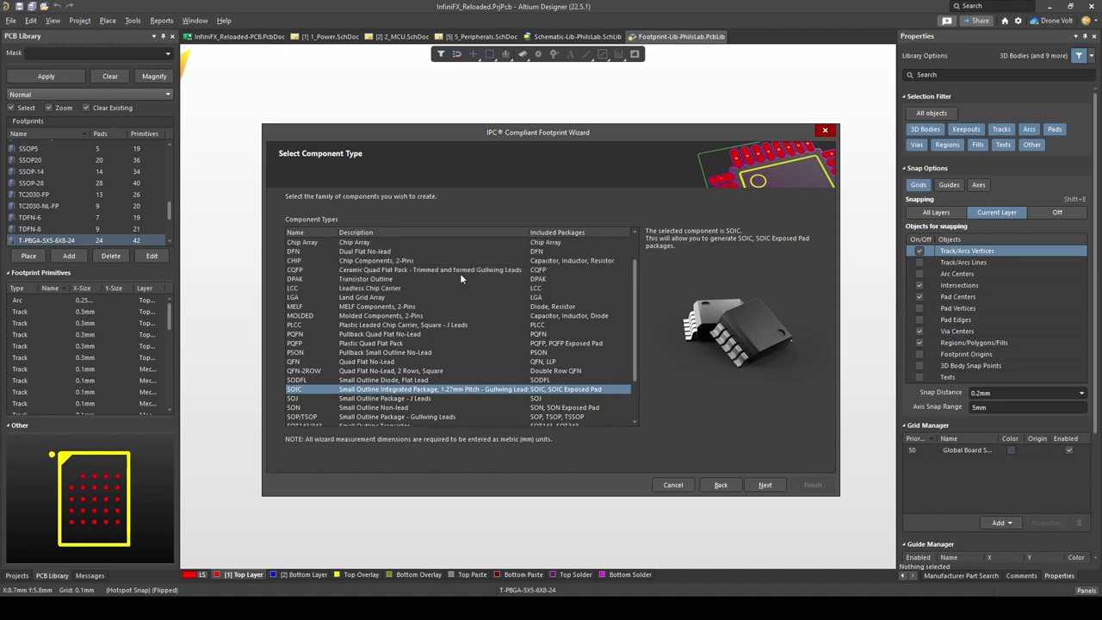
{"action": "scroll", "coordinate": [320, 400], "scroll_direction": "down", "scroll_amount": 1}
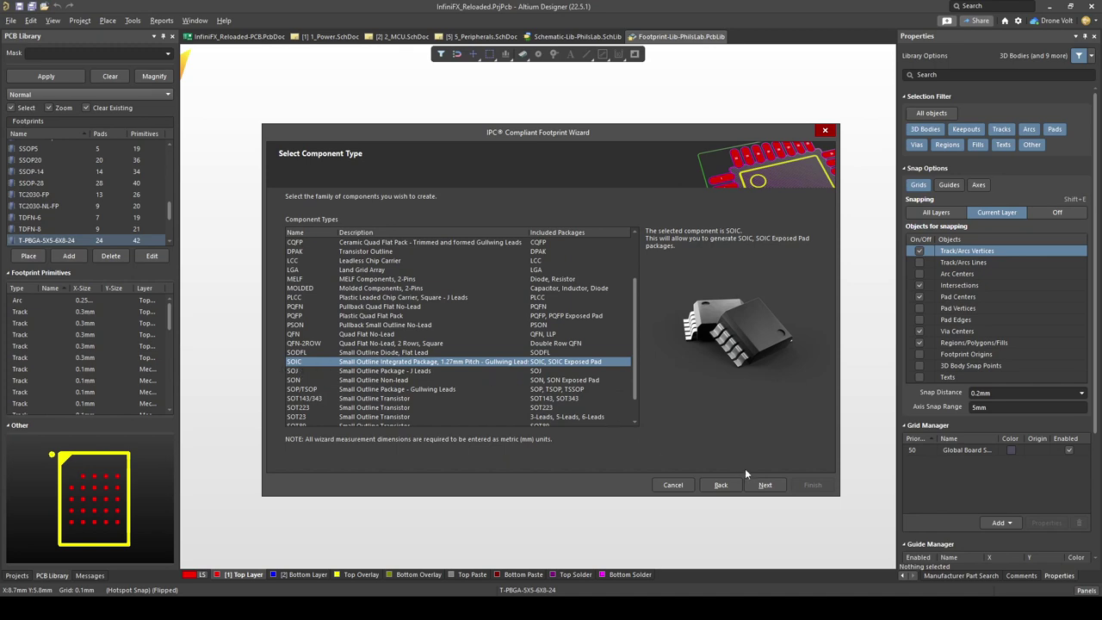
{"action": "left_click", "coordinate": [765, 486]}
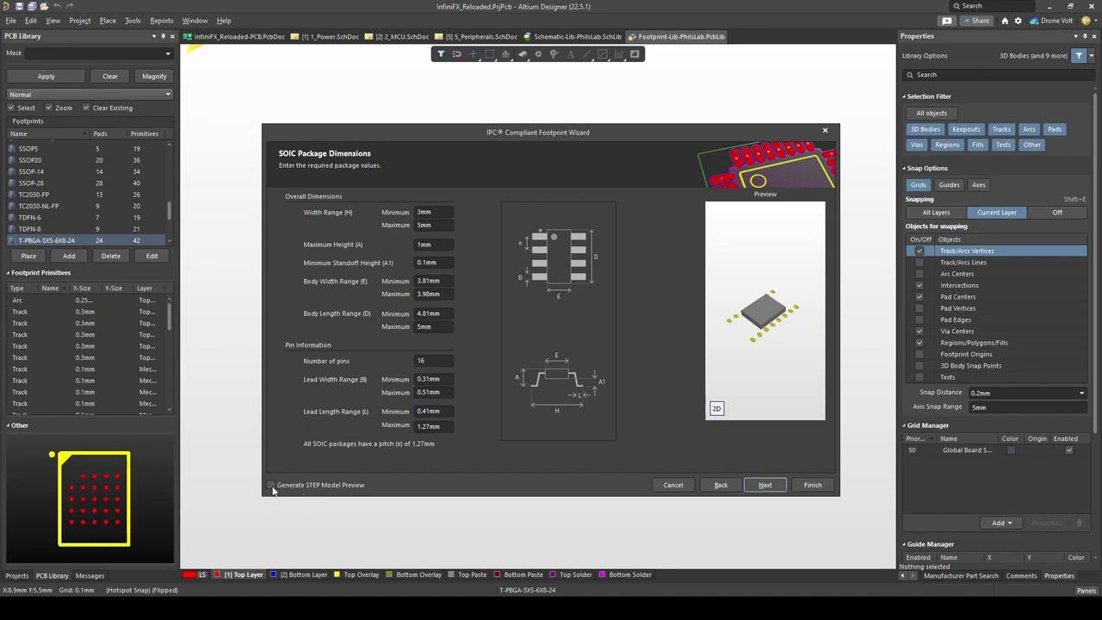
{"action": "left_click", "coordinate": [271, 485]}
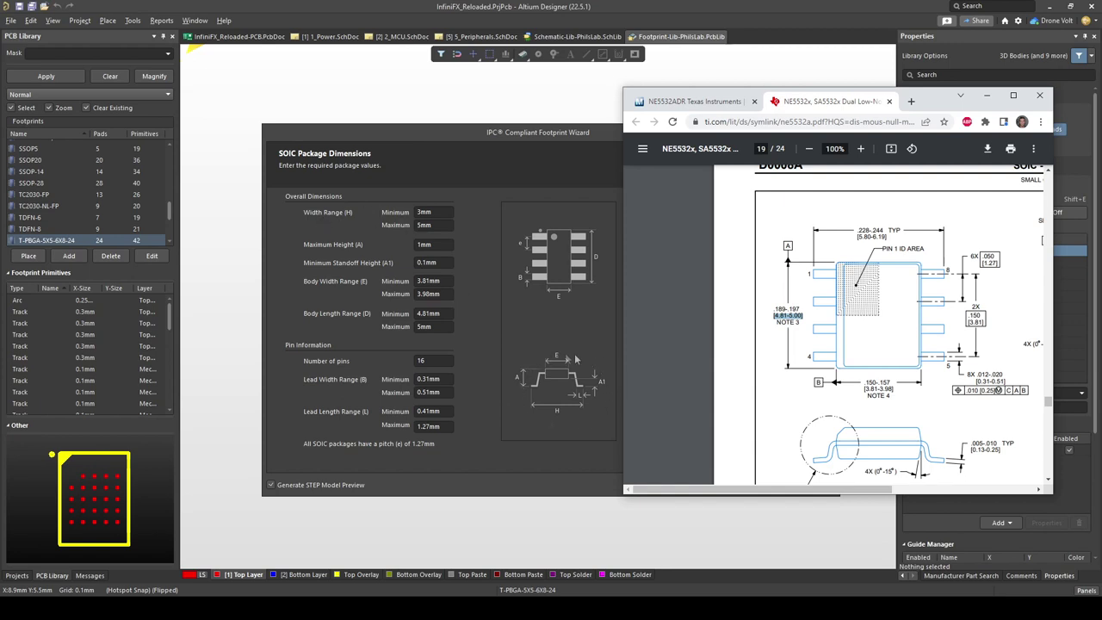
Using the datasheet's package drawing, set the SOIC width range to 5.8–6.19 mm and the maximum height to 1.75 mm.
{"action": "scroll", "coordinate": [726, 421], "scroll_direction": "up", "scroll_amount": 1}
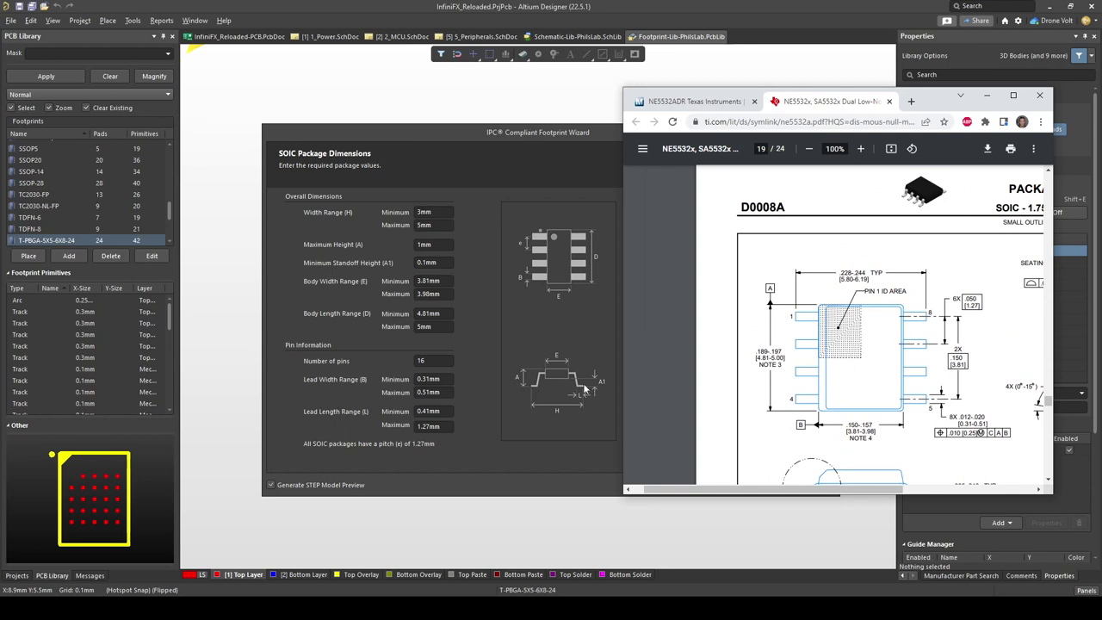
{"action": "left_click_drag", "start_coordinate": [840, 279], "coordinate": [885, 291]}
{"action": "double_click", "coordinate": [435, 211]}
{"action": "type", "text": "5.8"}
{"action": "key", "text": "Tab"}
{"action": "type", "text": "6.19"}
{"action": "scroll", "coordinate": [673, 274], "scroll_direction": "right", "scroll_amount": 3}
{"action": "scroll", "coordinate": [673, 275], "scroll_direction": "down", "scroll_amount": 1}
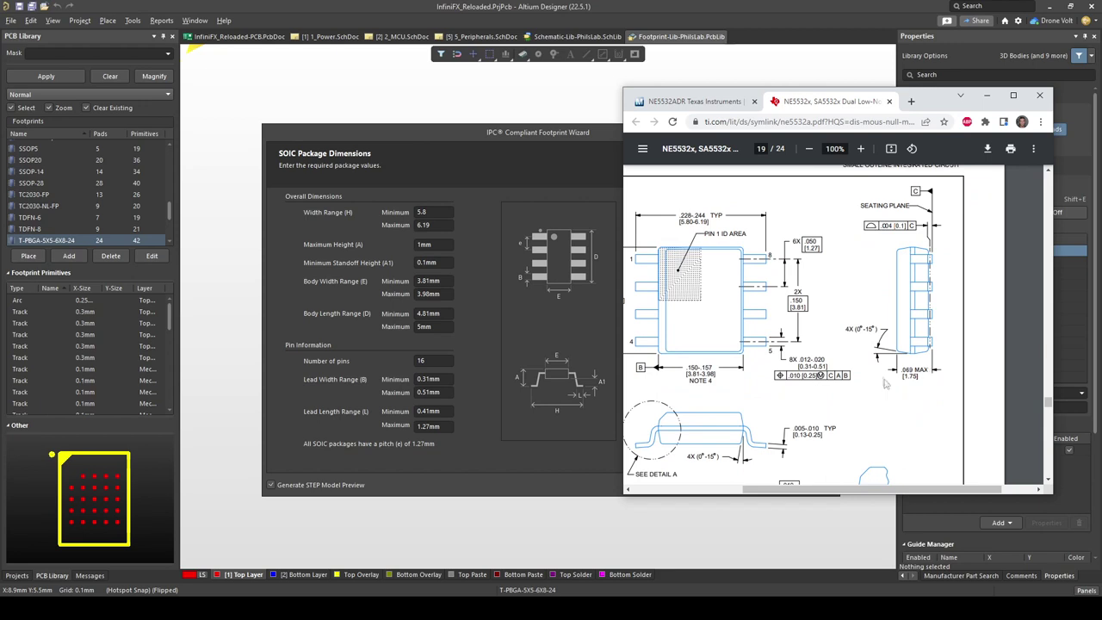
{"action": "type", "text": "1.75"}
Check the remaining package dimensions against the datasheet, set the number of pins to 8, and accept the package dimensions.
{"action": "scroll", "coordinate": [904, 384], "scroll_direction": "left", "scroll_amount": 1}
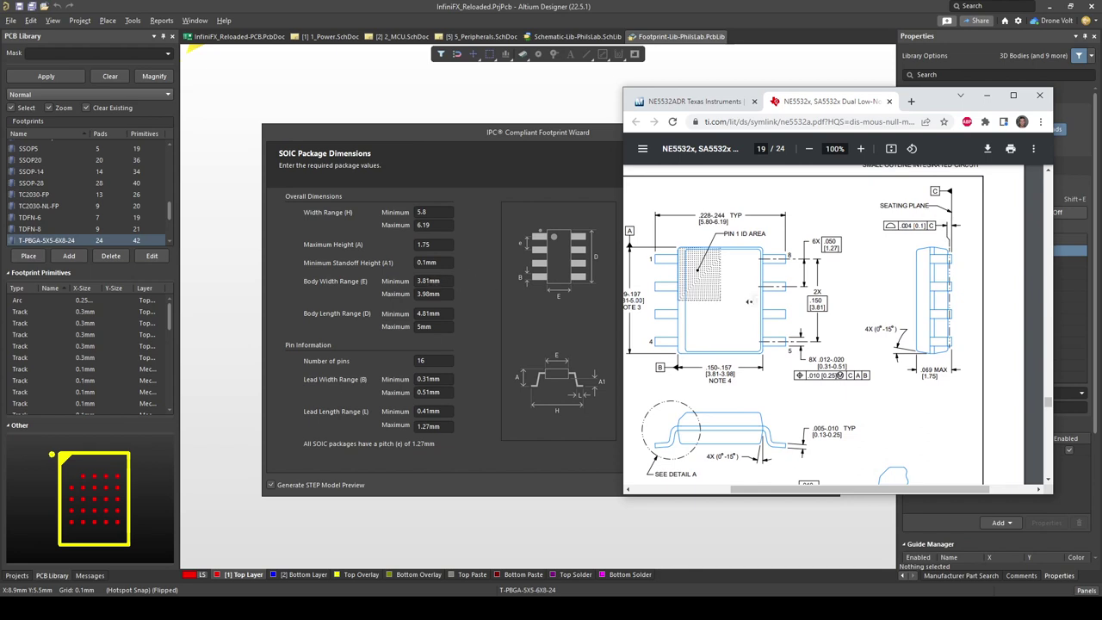
{"action": "scroll", "coordinate": [752, 322], "scroll_direction": "left", "scroll_amount": 1}
{"action": "scroll", "coordinate": [752, 322], "scroll_direction": "down", "scroll_amount": 1}
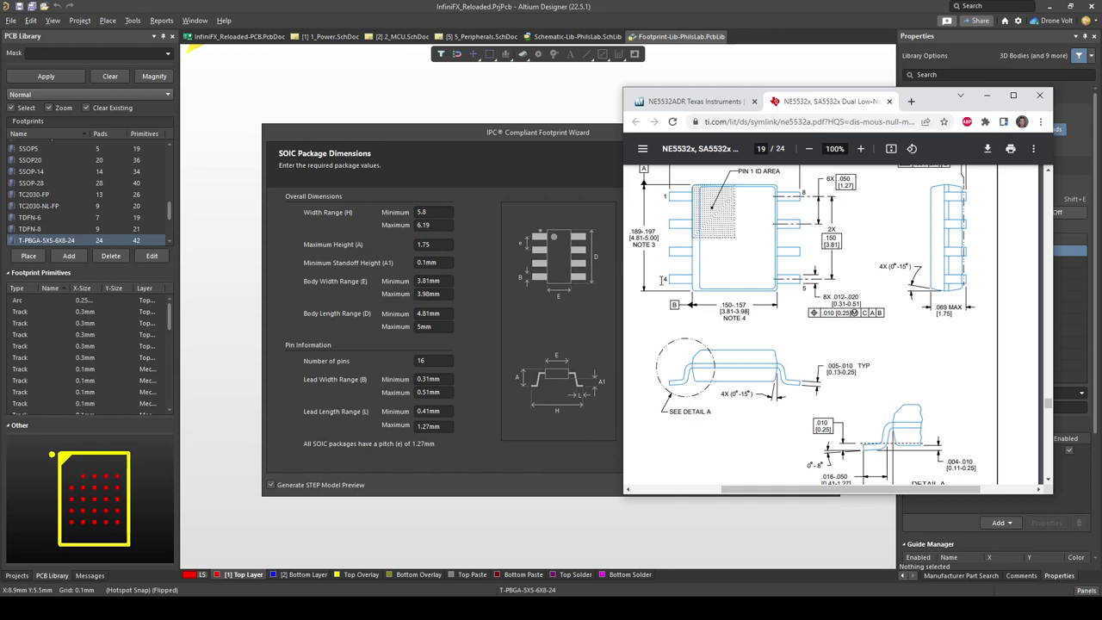
{"action": "key", "text": "alt+Tab"}
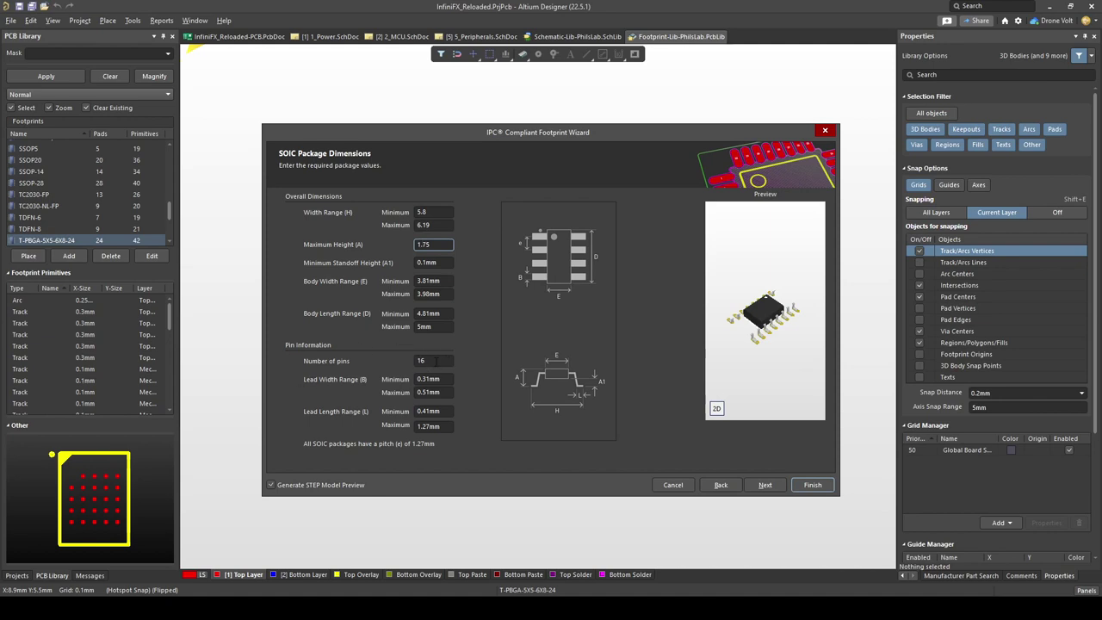
{"action": "double_click", "coordinate": [421, 361]}
{"action": "type", "text": "8"}
{"action": "key", "text": "Tab"}
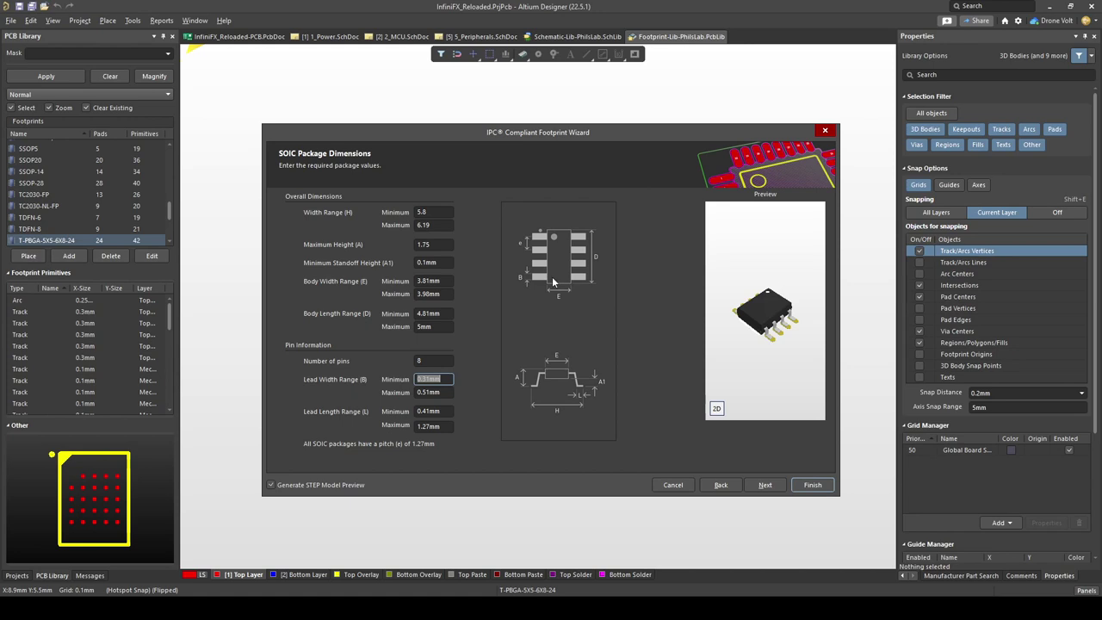
{"action": "left_click", "coordinate": [766, 485]}
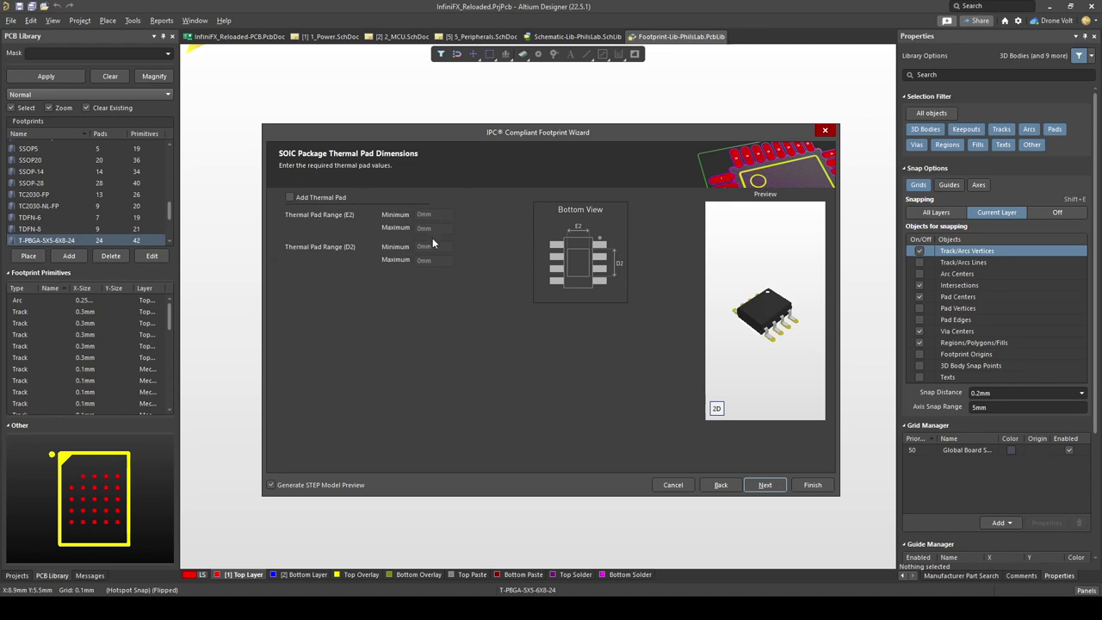
Proceed without a thermal pad, use calculated heel spacing, and keep the solder fillet board density at Level B - Medium density.
{"action": "left_click", "coordinate": [766, 485]}
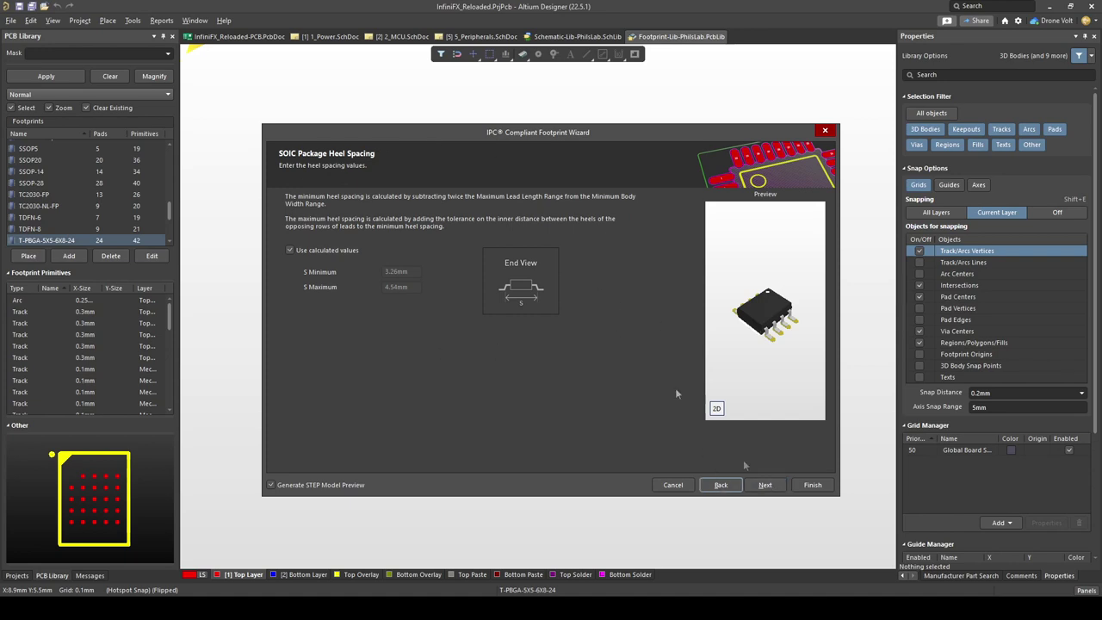
{"action": "left_click", "coordinate": [766, 484]}
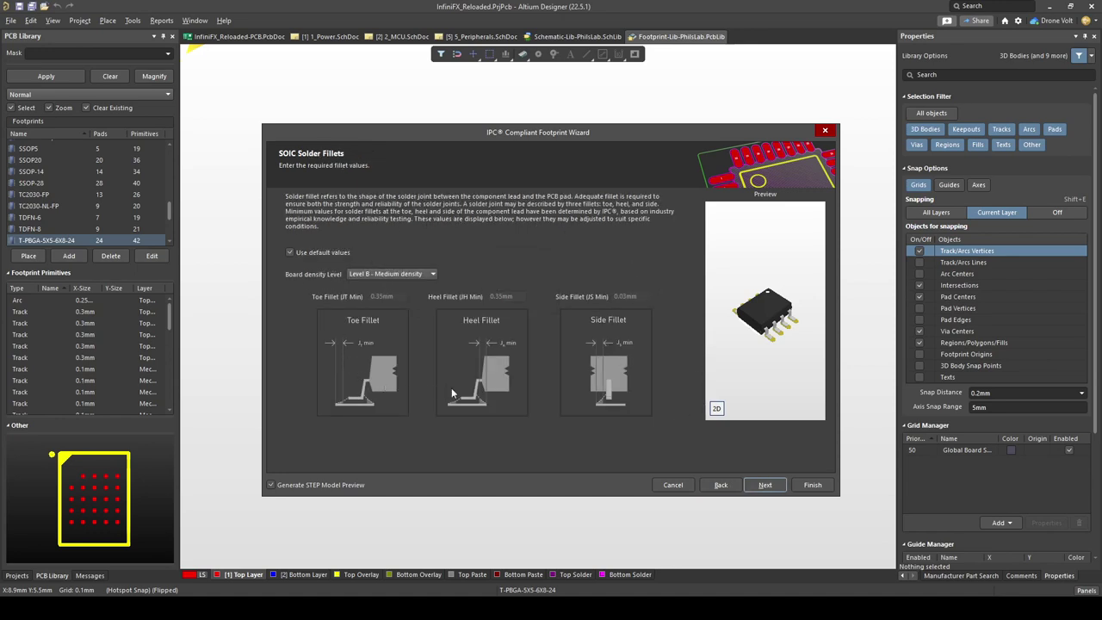
{"action": "left_click", "coordinate": [431, 275]}
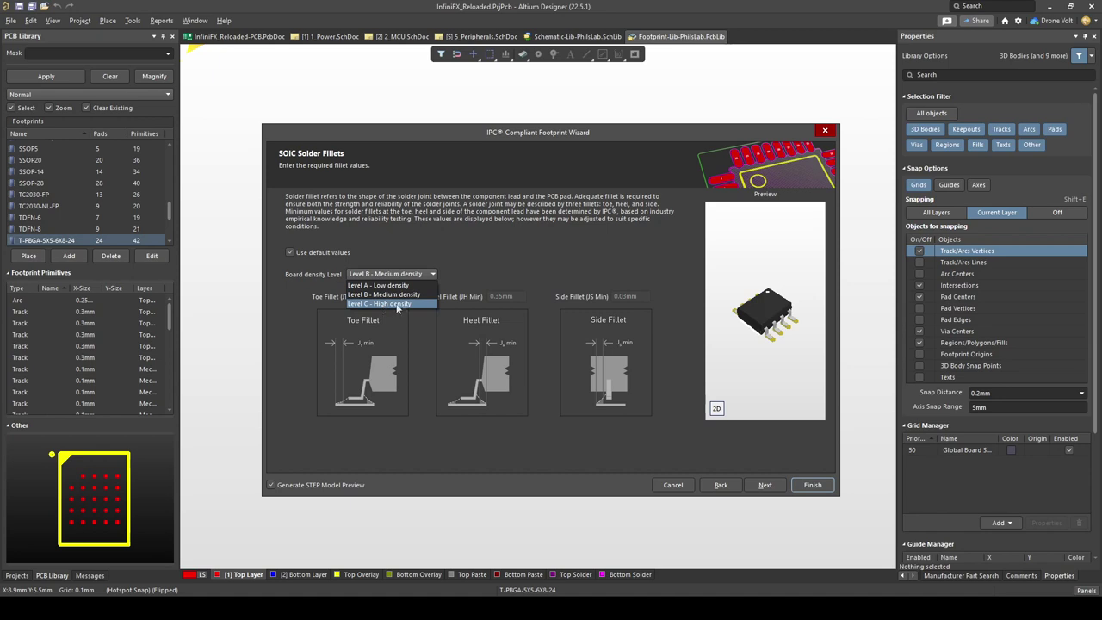
{"action": "left_click", "coordinate": [406, 295]}
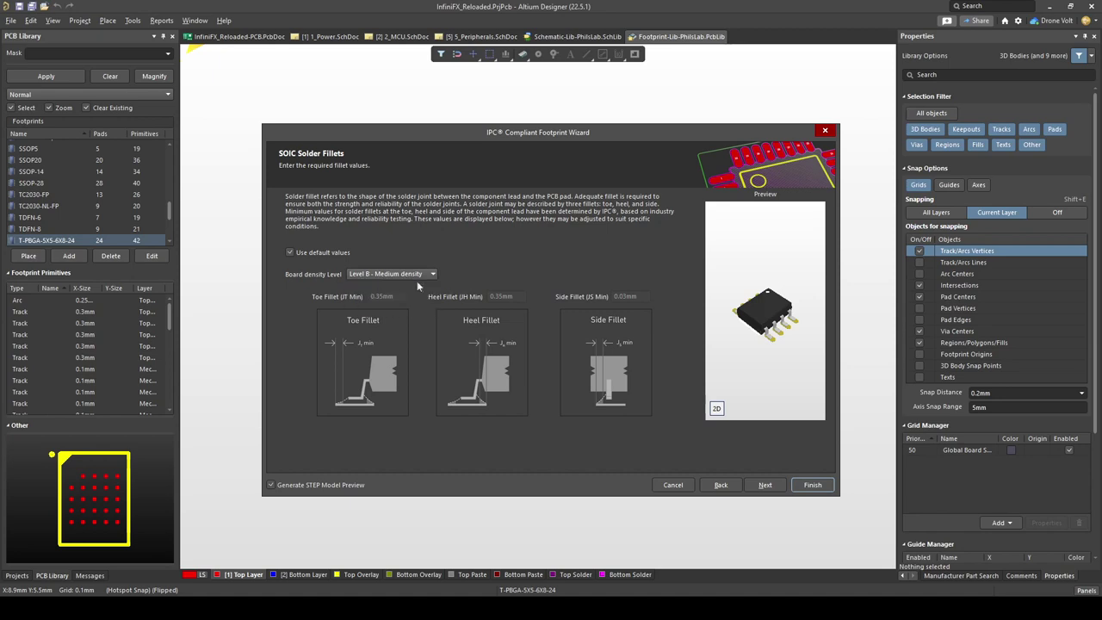
{"action": "left_click", "coordinate": [763, 486]}
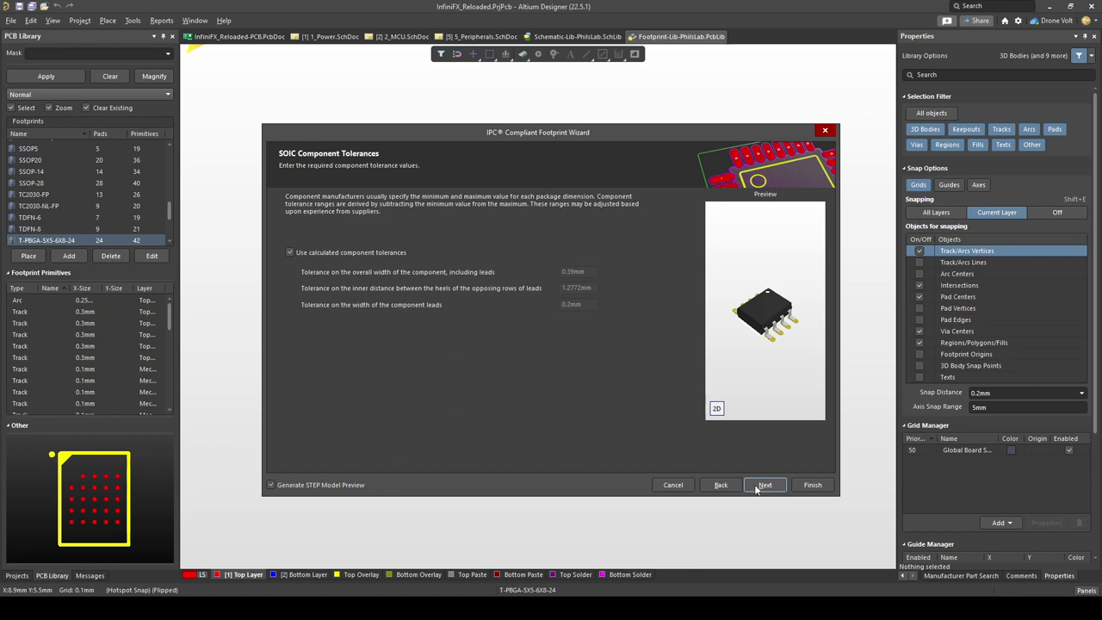
Accept the calculated component tolerances, default IPC tolerances, calculated rounded-pad footprint dimensions, and silkscreen with 0.2 mm line width.
{"action": "left_click", "coordinate": [757, 487]}
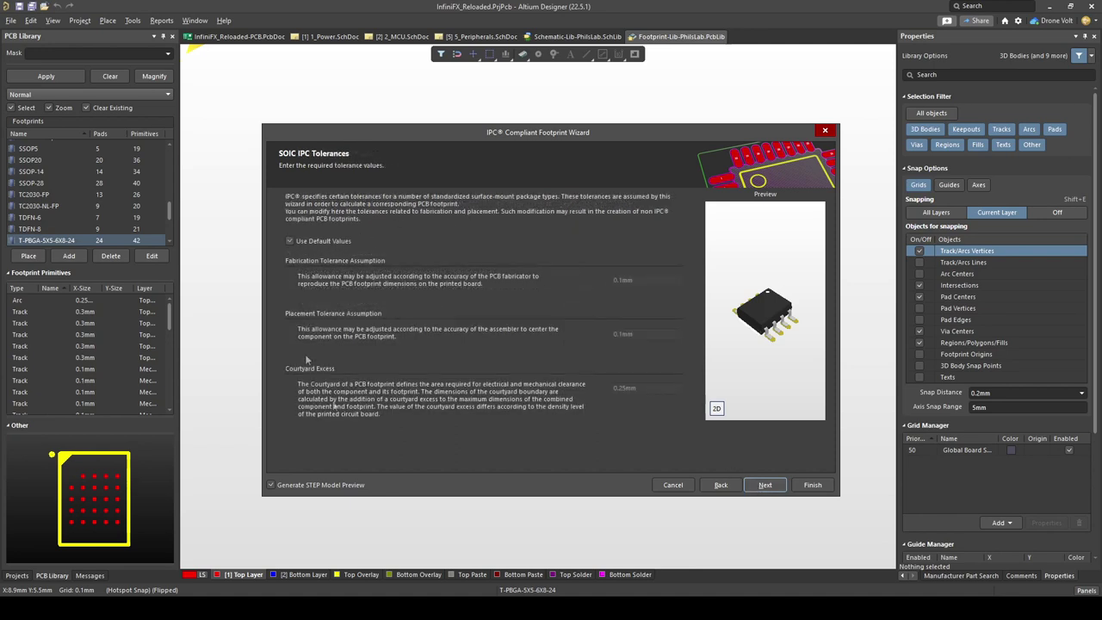
{"action": "left_click", "coordinate": [765, 485]}
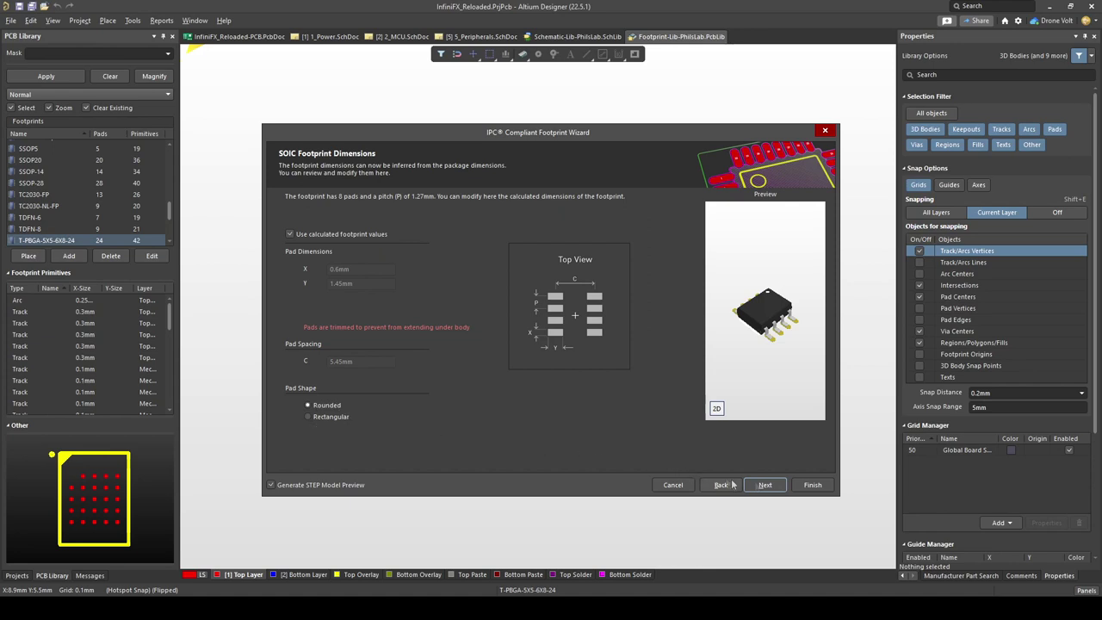
{"action": "left_click", "coordinate": [765, 485]}
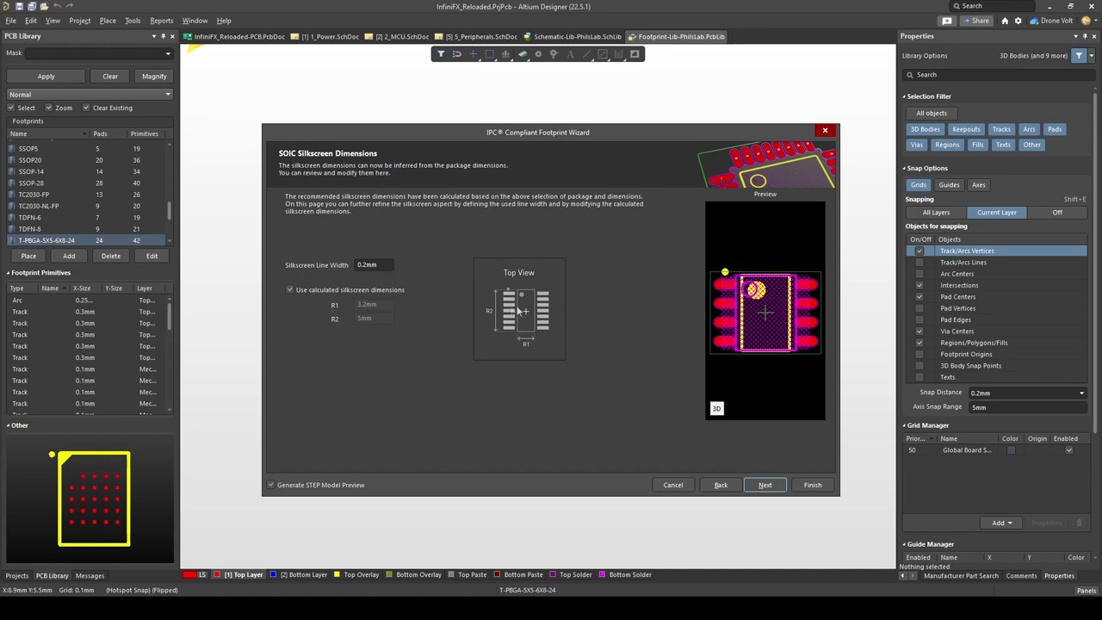
{"action": "left_click", "coordinate": [765, 485]}
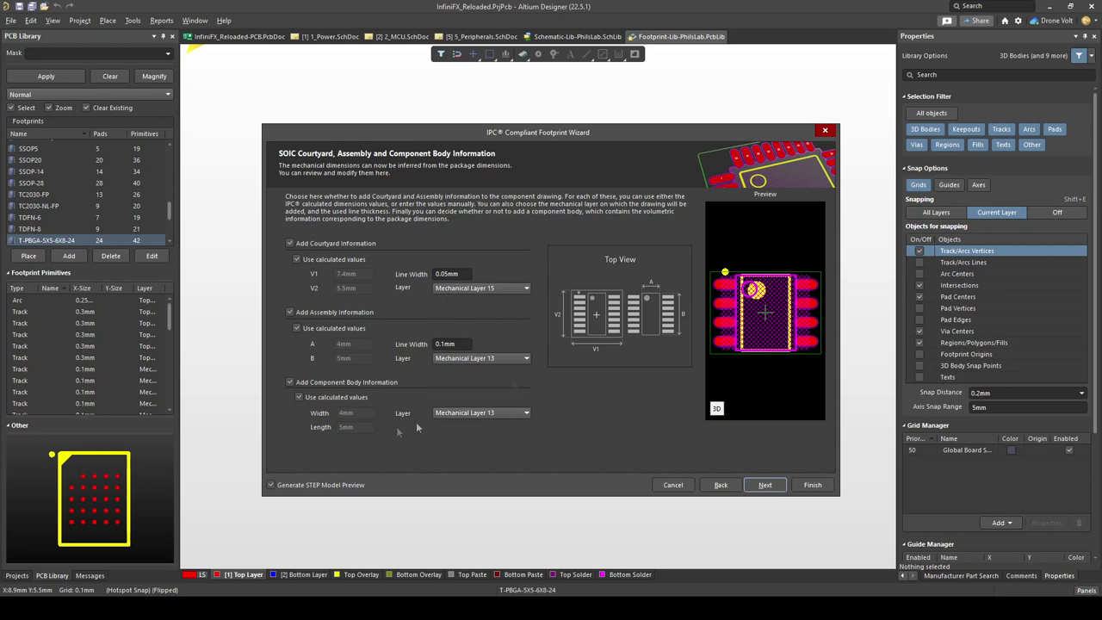
Accept the courtyard, assembly and suggested naming settings, and finish the footprint in the current PcbLib file with an embedded STEP model.
{"action": "left_click", "coordinate": [763, 484]}
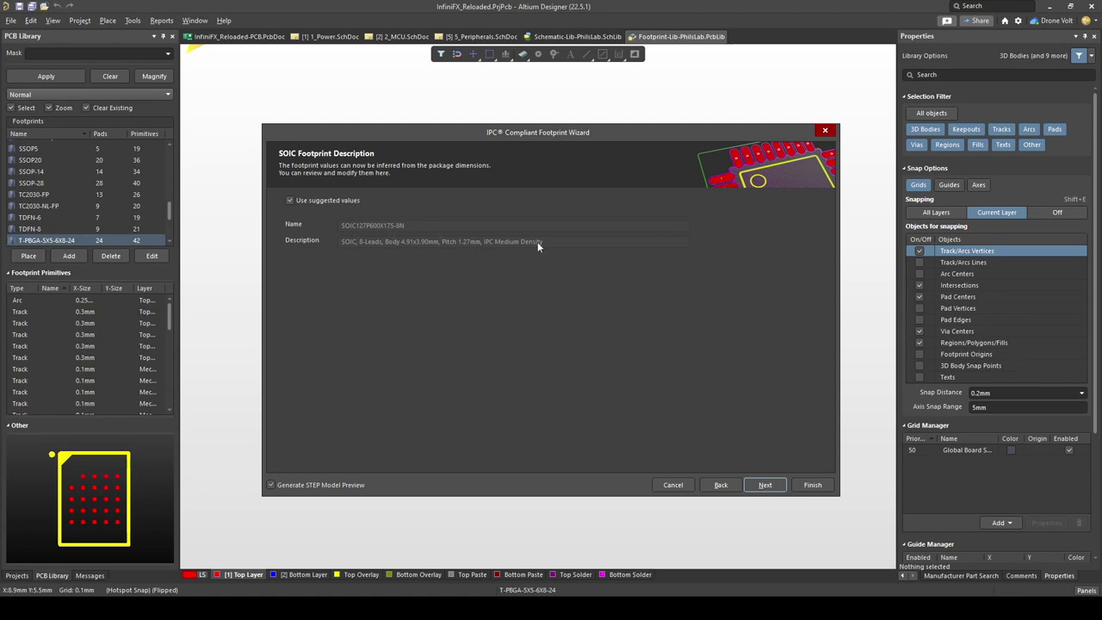
{"action": "left_click", "coordinate": [765, 485]}
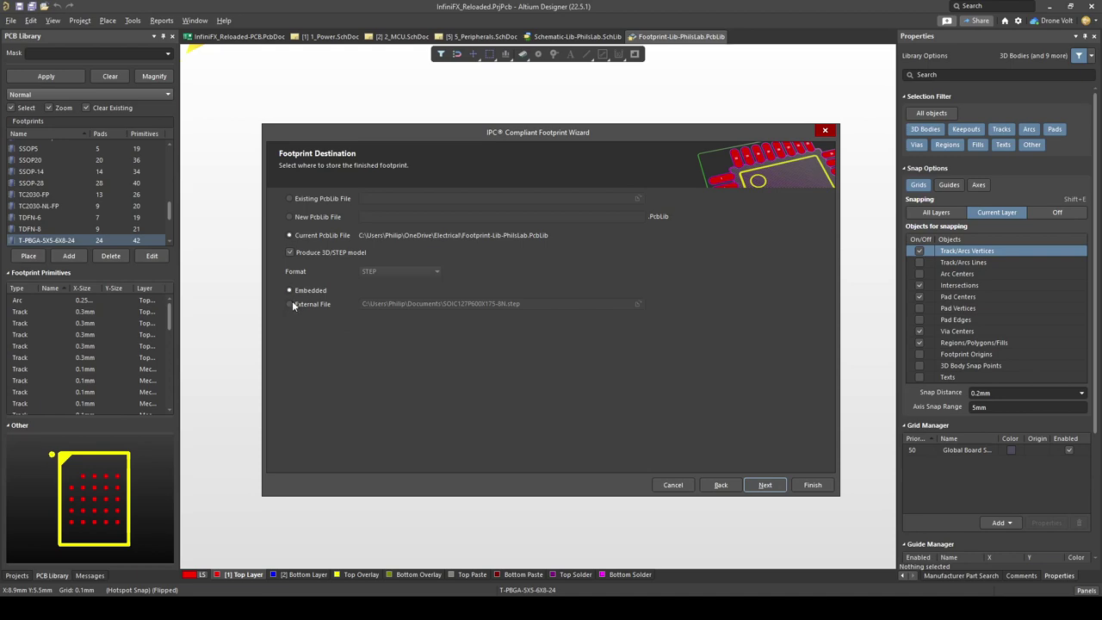
{"action": "left_click", "coordinate": [764, 486]}
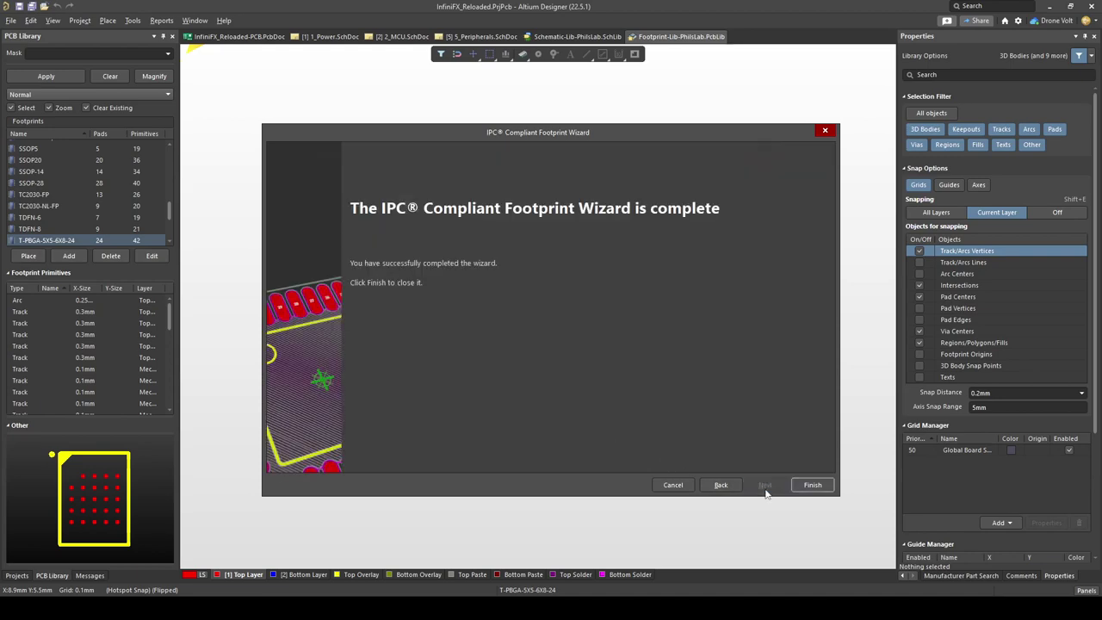
{"action": "left_click", "coordinate": [812, 485]}
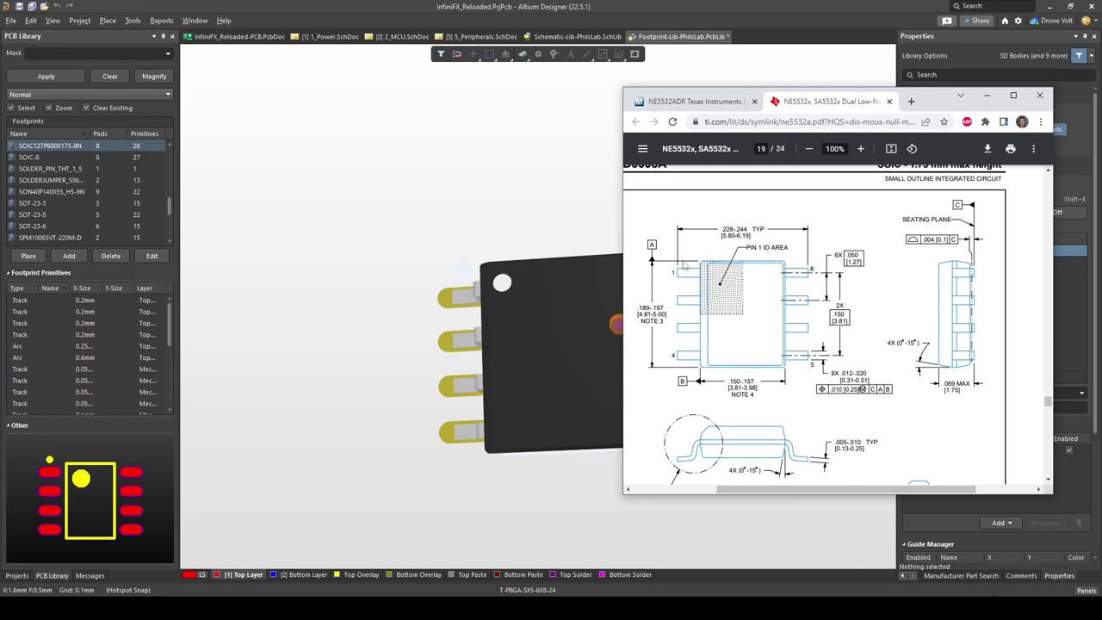
Examine the new SOIC footprint's 3D body and how its leads sit on the pads from several angles.
{"action": "left_click", "coordinate": [477, 295]}
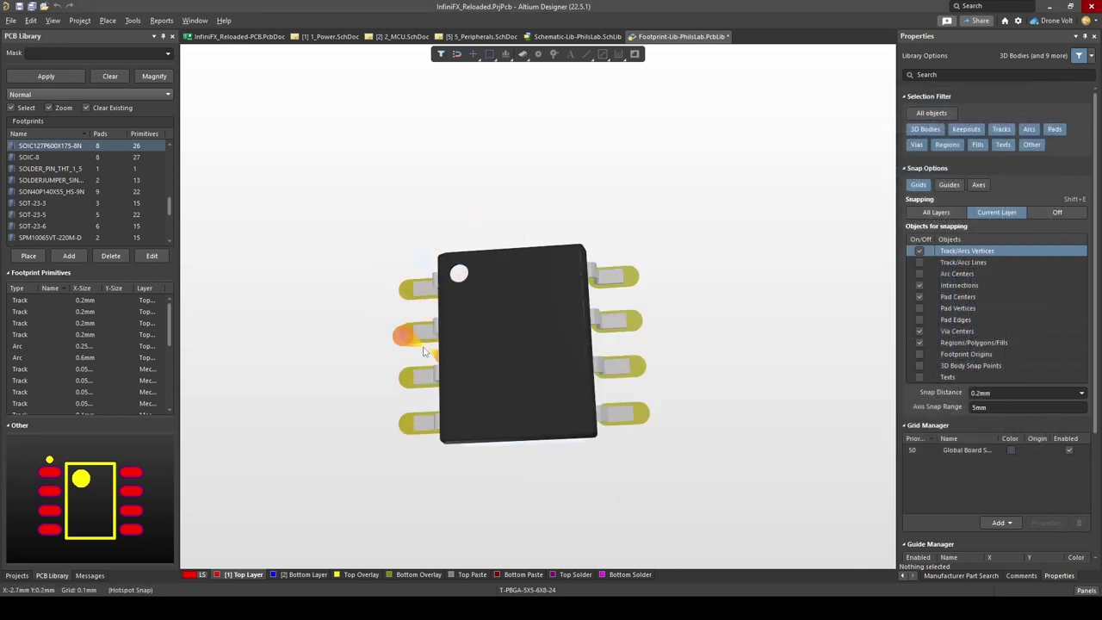
{"action": "right_click_drag", "start_coordinate": [405, 344], "coordinate": [497, 292], "text": "shift"}
{"action": "right_click_drag", "start_coordinate": [485, 412], "coordinate": [511, 324], "text": "shift"}
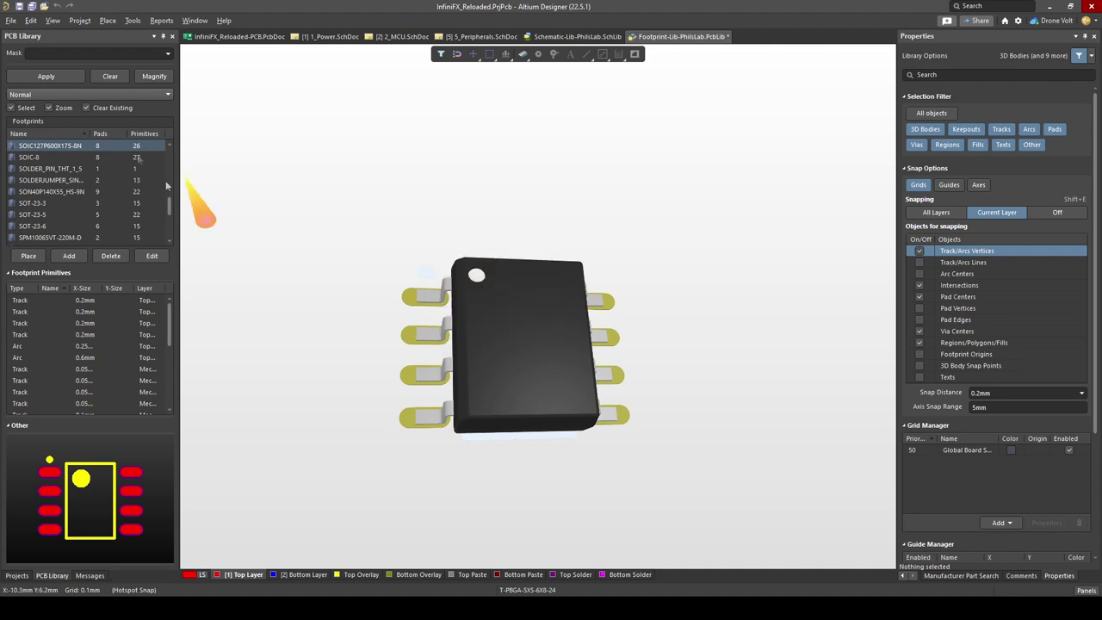
Show the SOIC footprint in 2D and examine its Mechanical 13 and Mechanical 15 layers.
{"action": "key", "text": "2"}
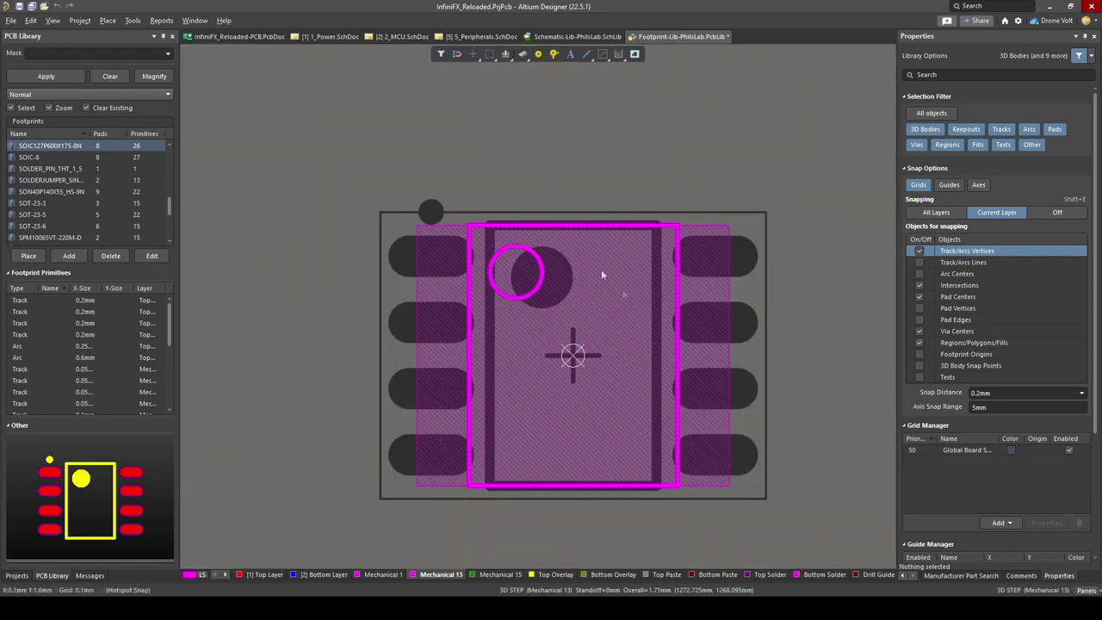
{"action": "scroll", "coordinate": [502, 411], "scroll_direction": "right", "scroll_amount": 2, "text": "shift"}
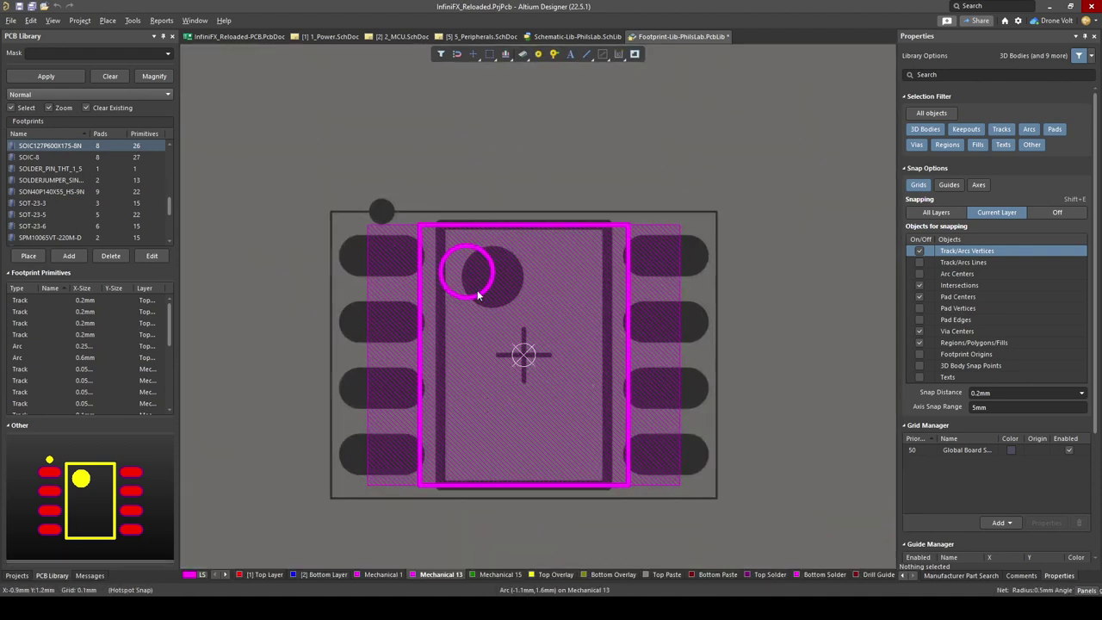
{"action": "left_click", "coordinate": [503, 574]}
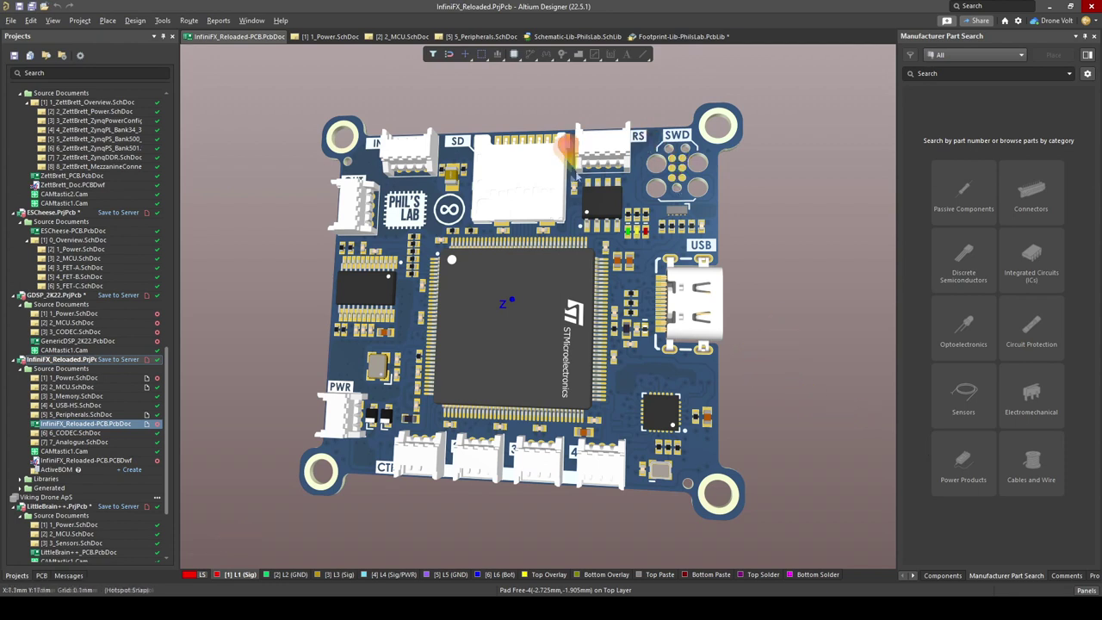
Examine the component models on the InfiniFX_Reloaded board in 3D from a different angle.
{"action": "right_click_drag", "start_coordinate": [704, 274], "coordinate": [701, 433], "text": "shift"}
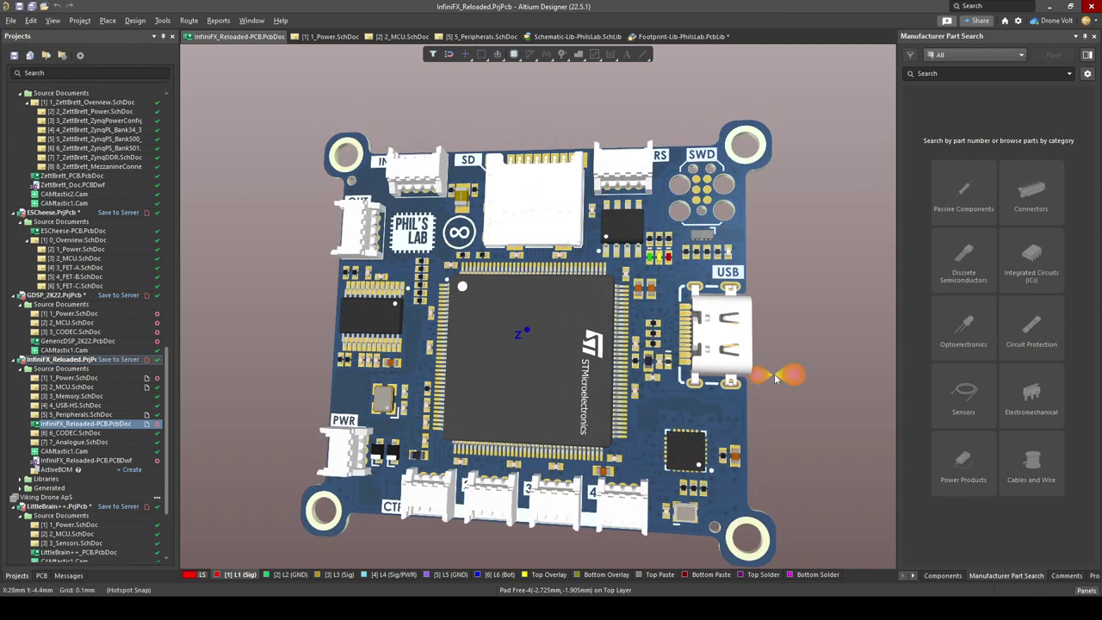